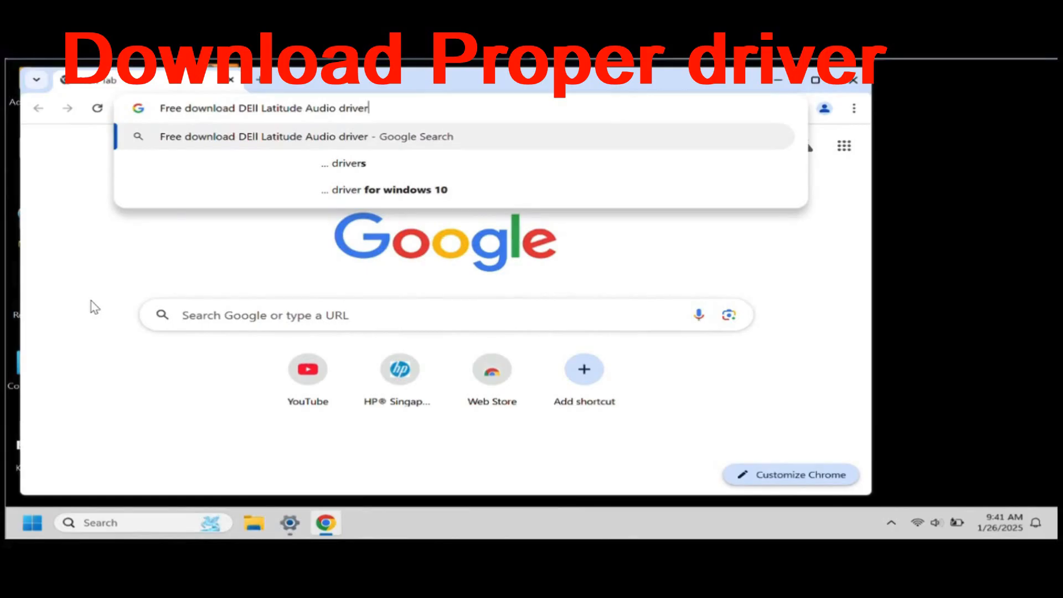
# Step: Insert "5440 i7" after "Latitude" in the query and search Google for "Free download DEll Latitude 5440 i7 Audio driver"
pyautogui.click(304, 110)
pyautogui.write('544')
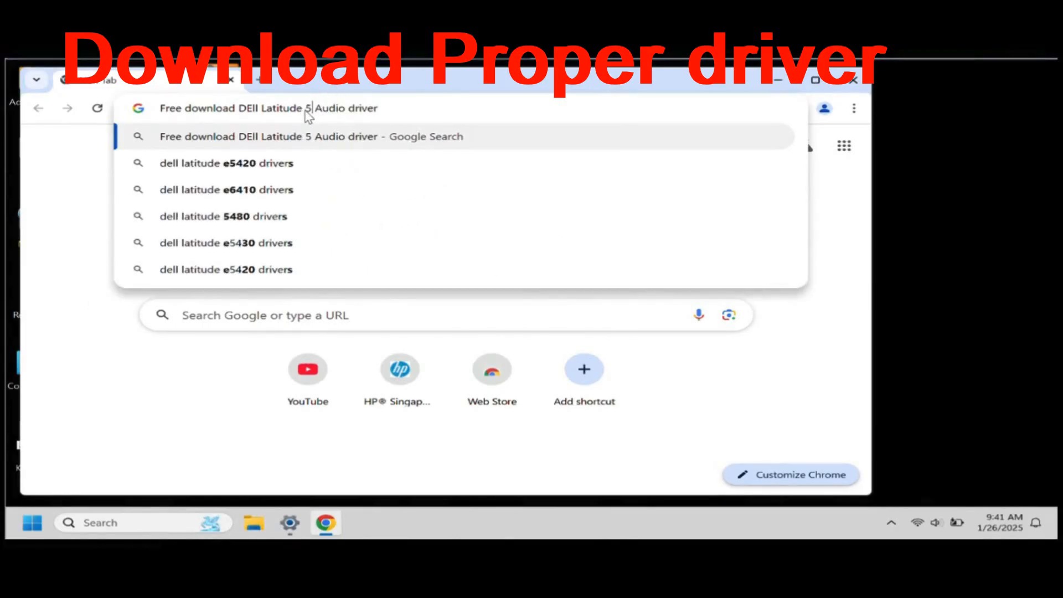
pyautogui.write('0 i')
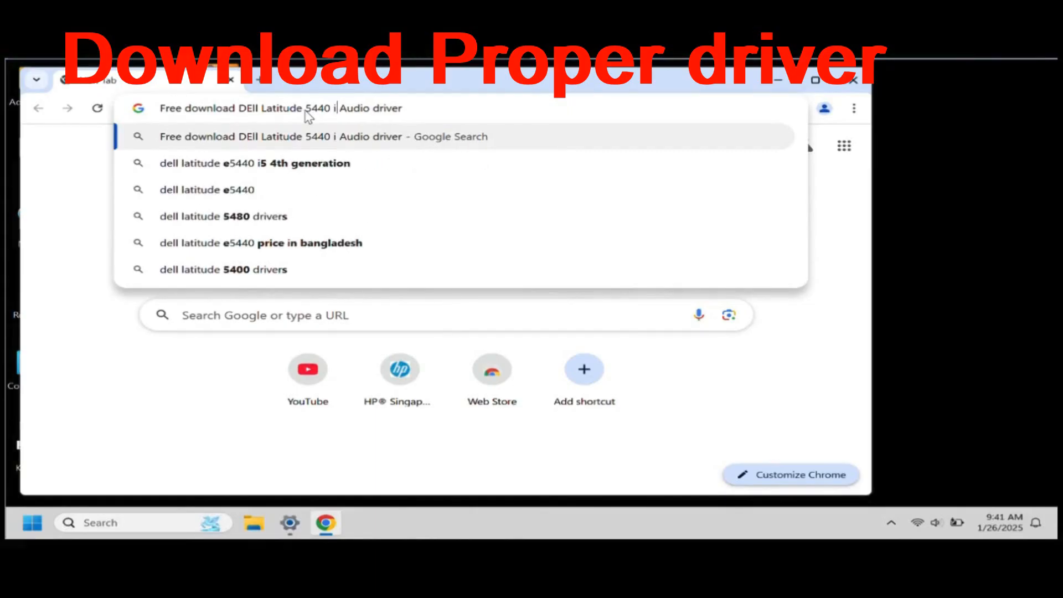
pyautogui.write('7')
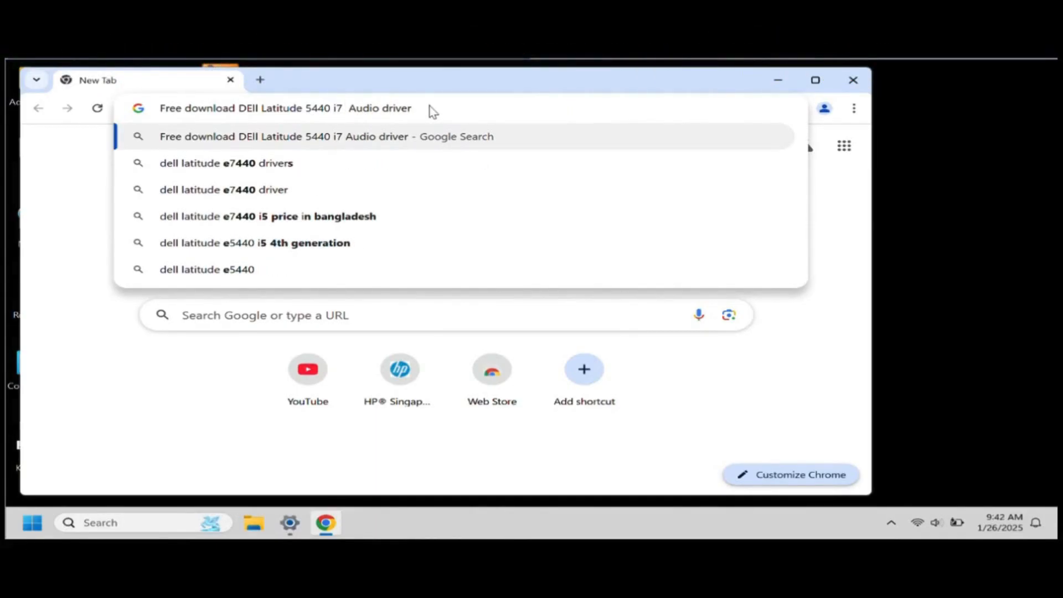
pyautogui.press('Return')
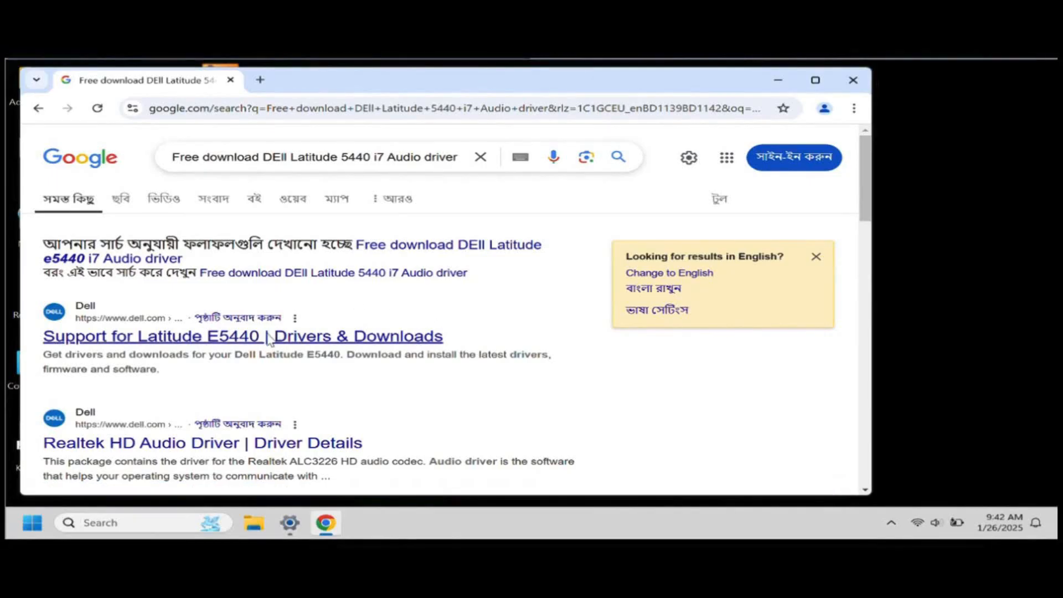
# Step: Open Dell's Latitude E5440 Drivers & Downloads page in a maximized window and go to its specific driver selection
pyautogui.click(310, 343)
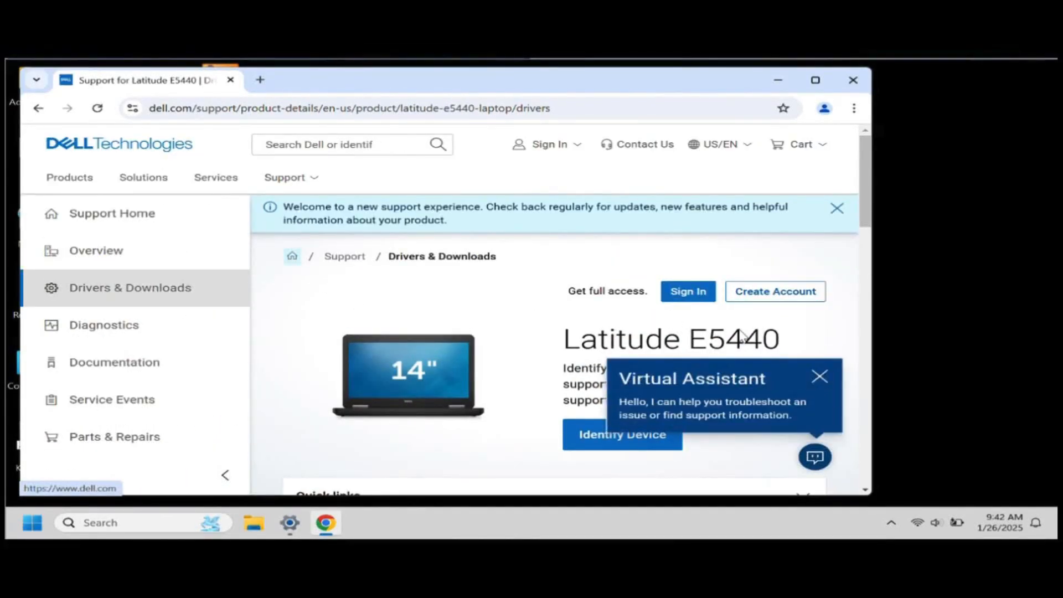
pyautogui.click(817, 81)
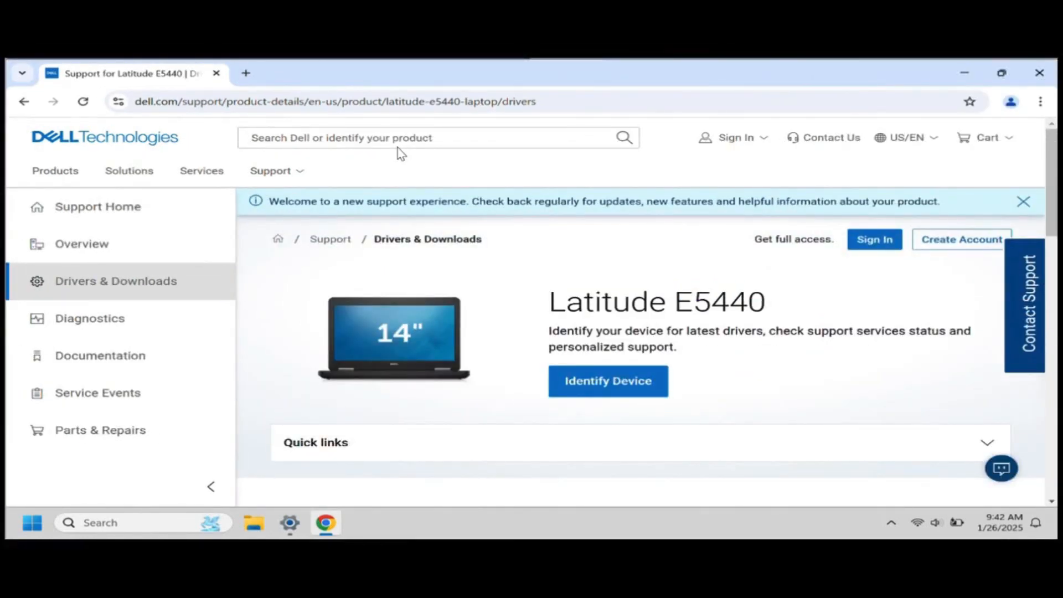
pyautogui.scroll(-5, 401, 154)
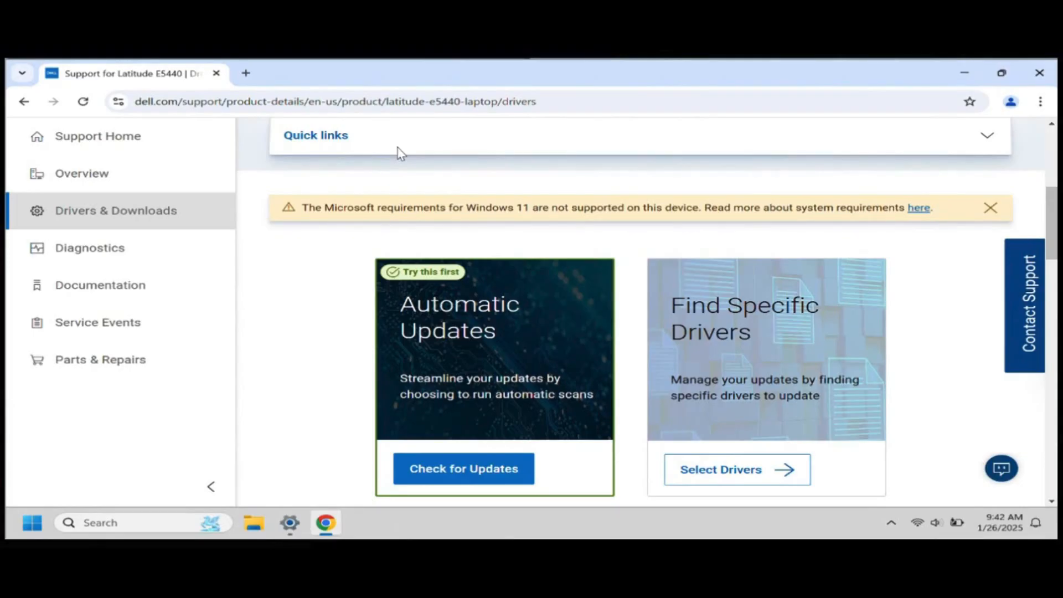
pyautogui.moveTo(289, 523)
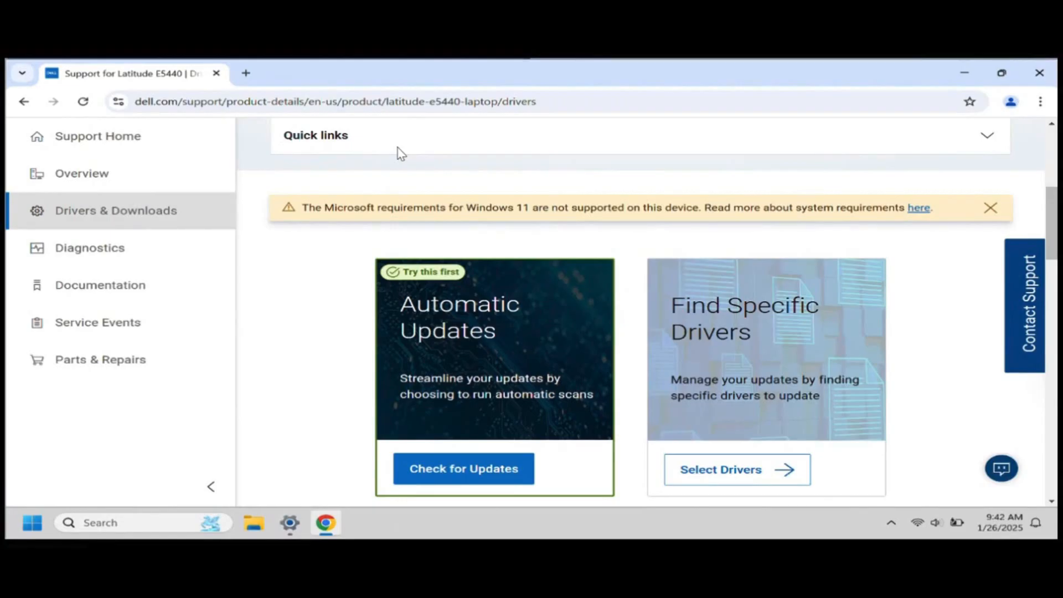
pyautogui.click(738, 470)
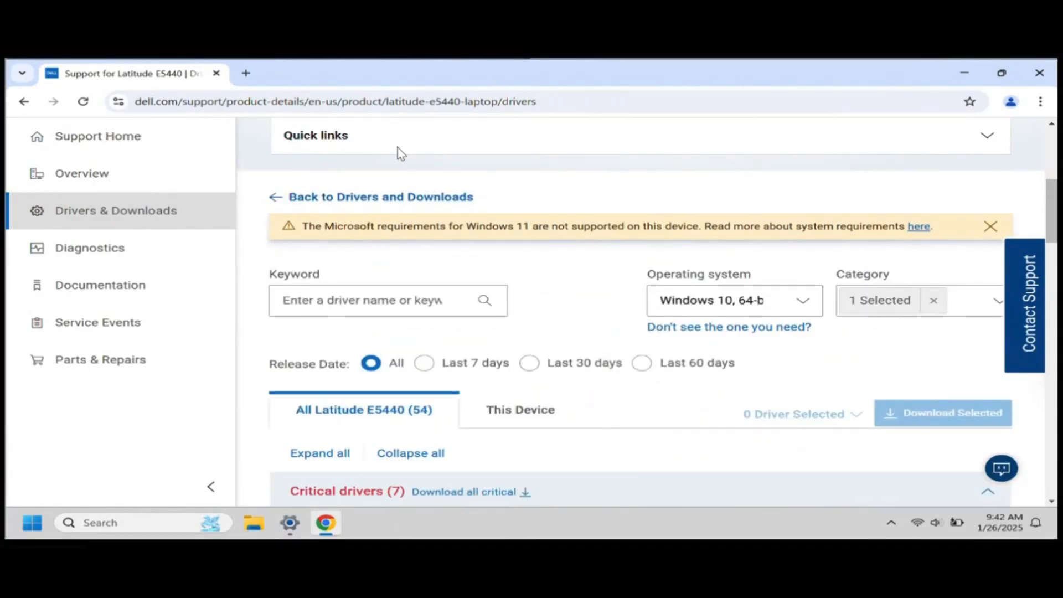
# Step: Set the operating system filter for the drivers to Windows 10, 64-bit
pyautogui.click(803, 301)
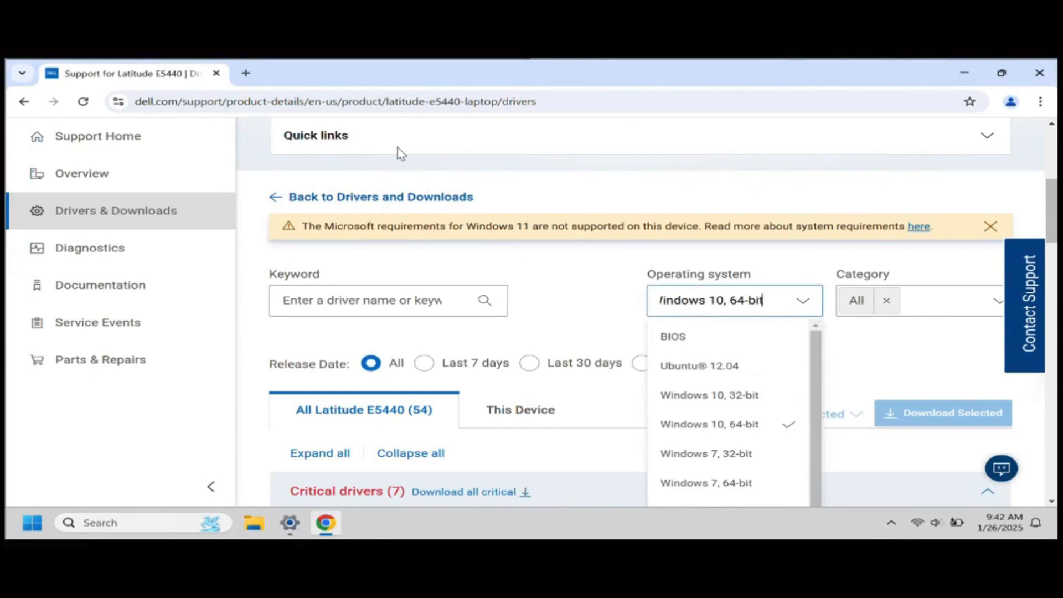
pyautogui.click(709, 425)
pyautogui.scroll(-2, 710, 425)
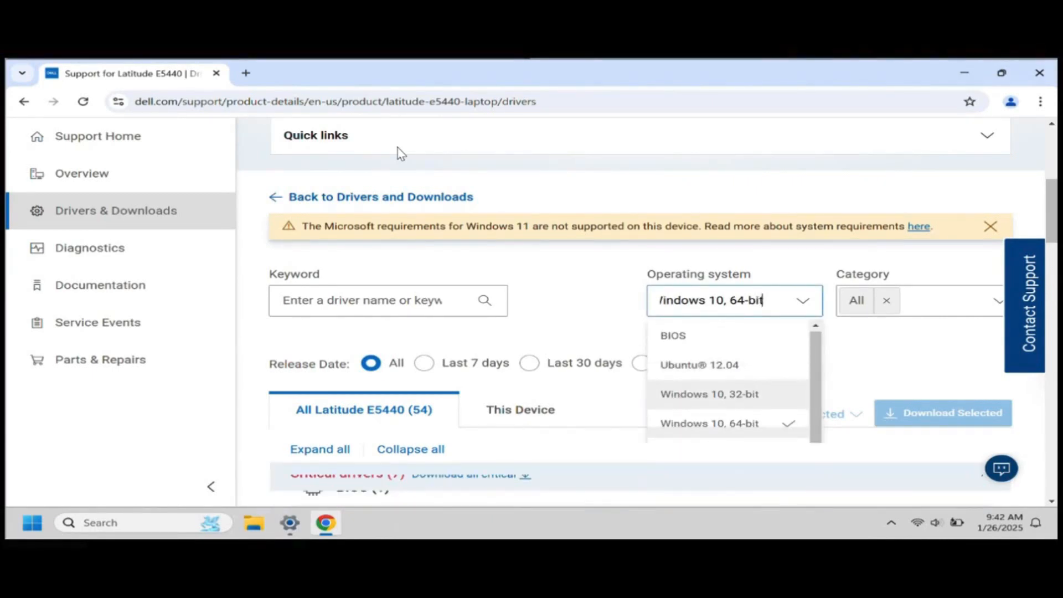
pyautogui.scroll(3, 642, 311)
pyautogui.click(803, 301)
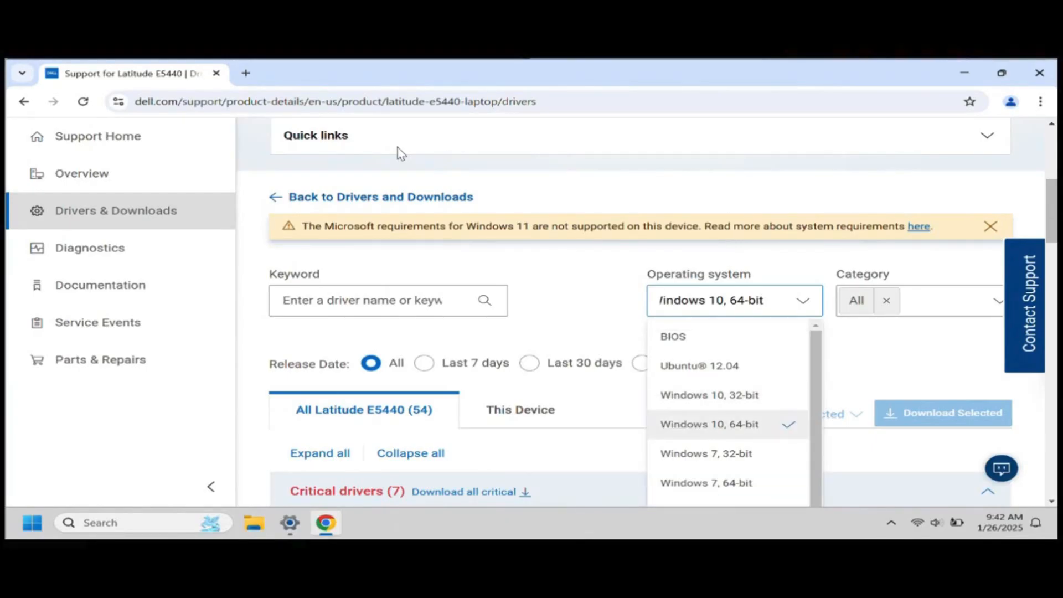
pyautogui.click(709, 425)
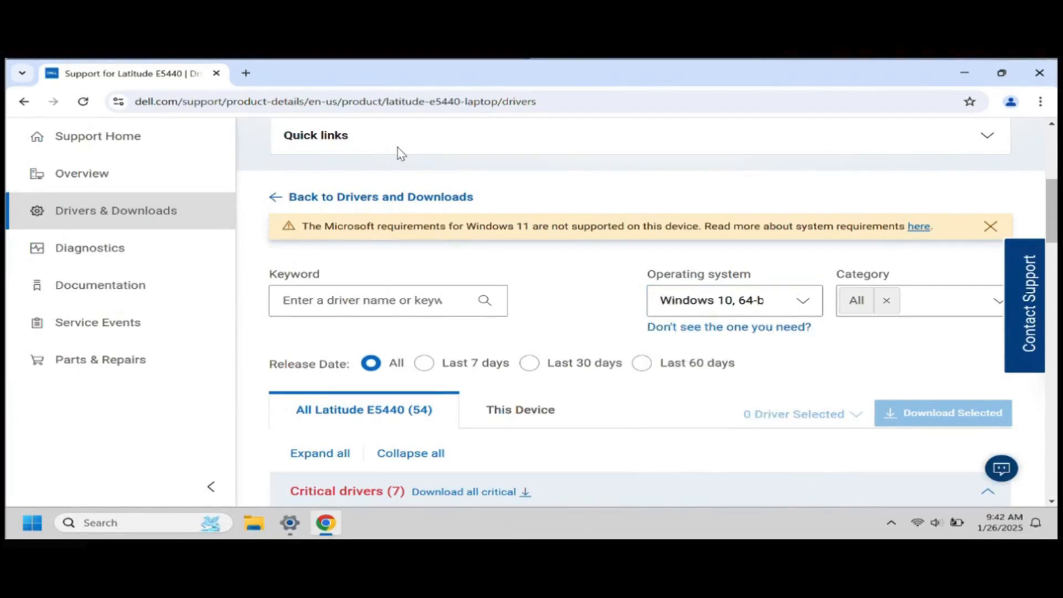
# Step: Filter the driver list to the Audio category and download the Realtek HD Audio Driver
pyautogui.click(997, 301)
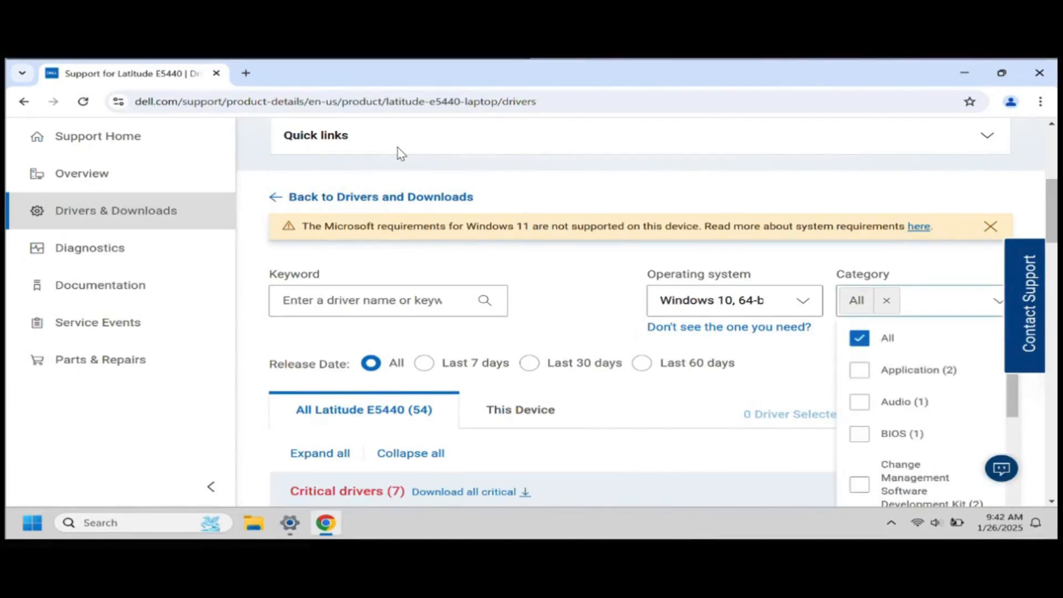
pyautogui.click(860, 402)
pyautogui.scroll(-3, 402, 154)
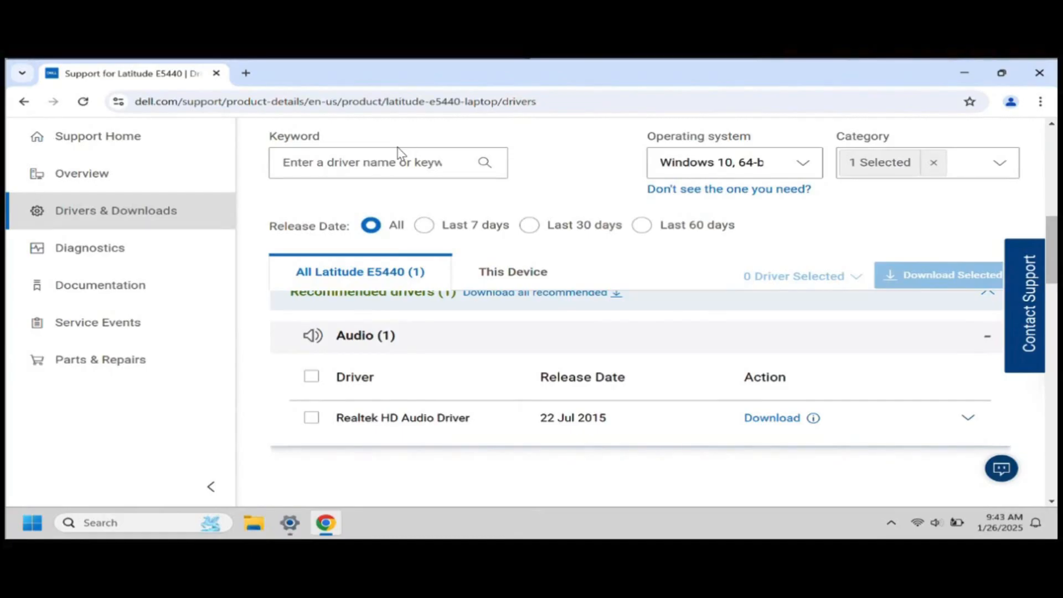
pyautogui.click(772, 419)
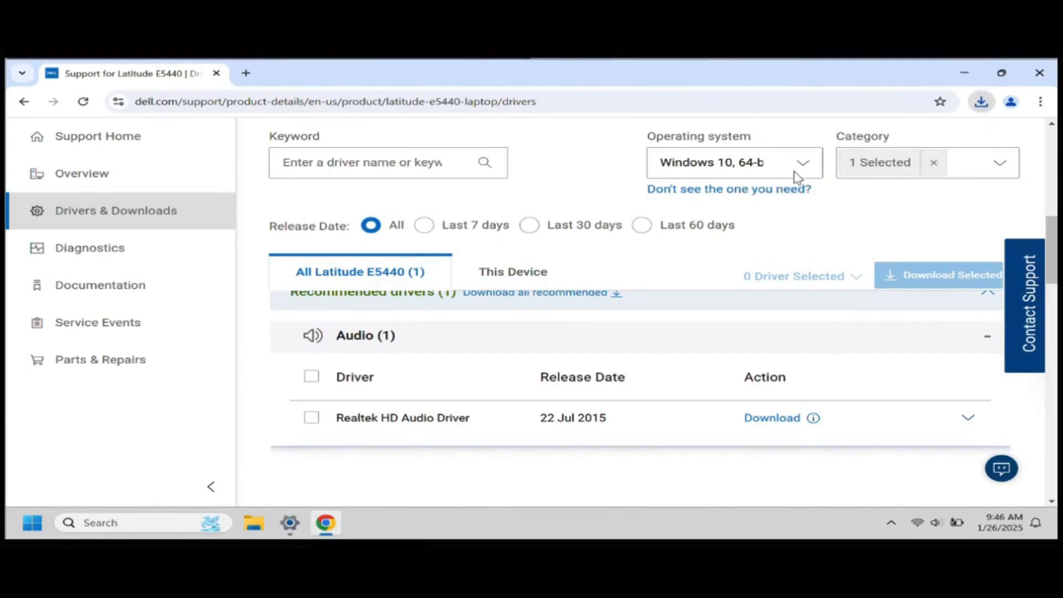
# Step: Show the downloaded audio driver package in its folder, run it and start the driver installation
pyautogui.click(981, 106)
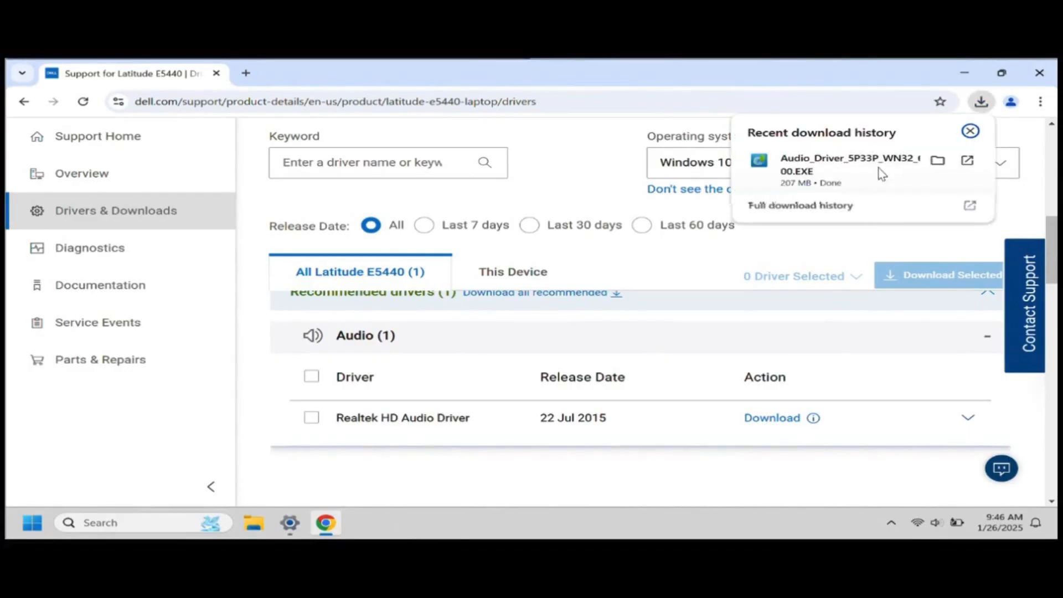
pyautogui.click(938, 162)
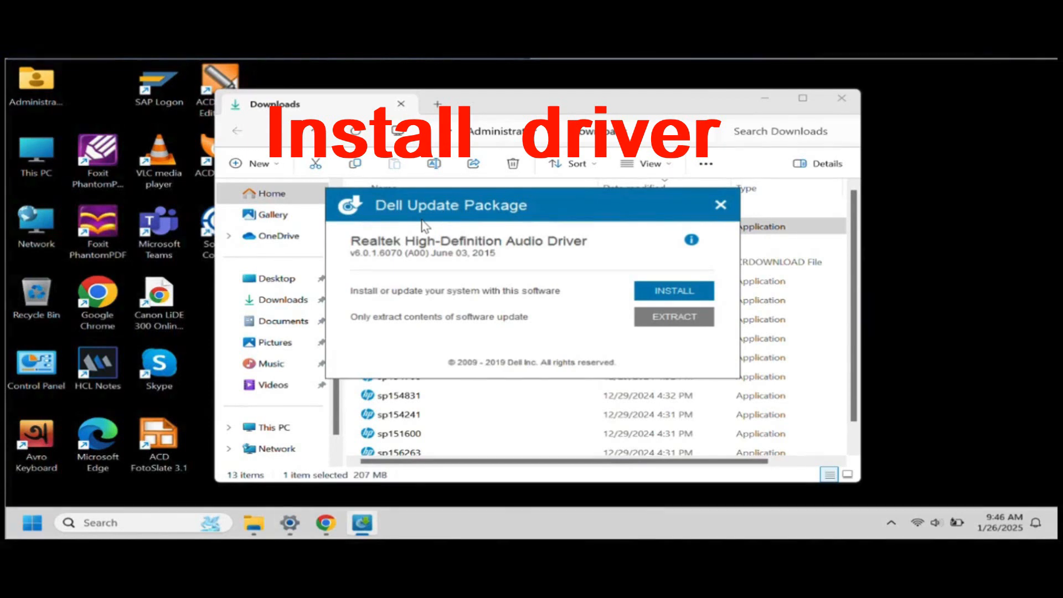
pyautogui.moveTo(362, 523)
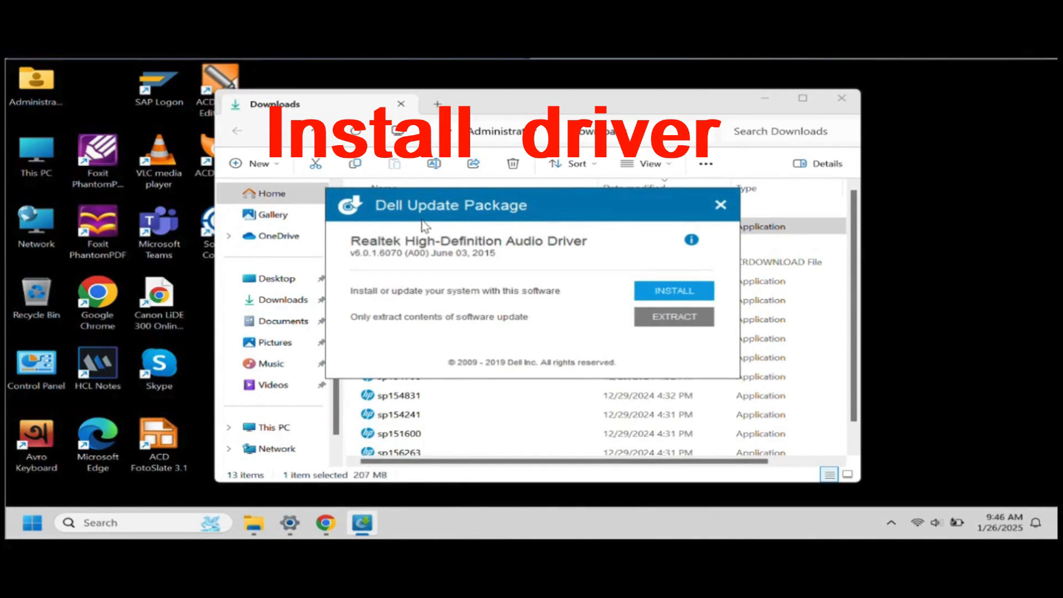
pyautogui.click(674, 294)
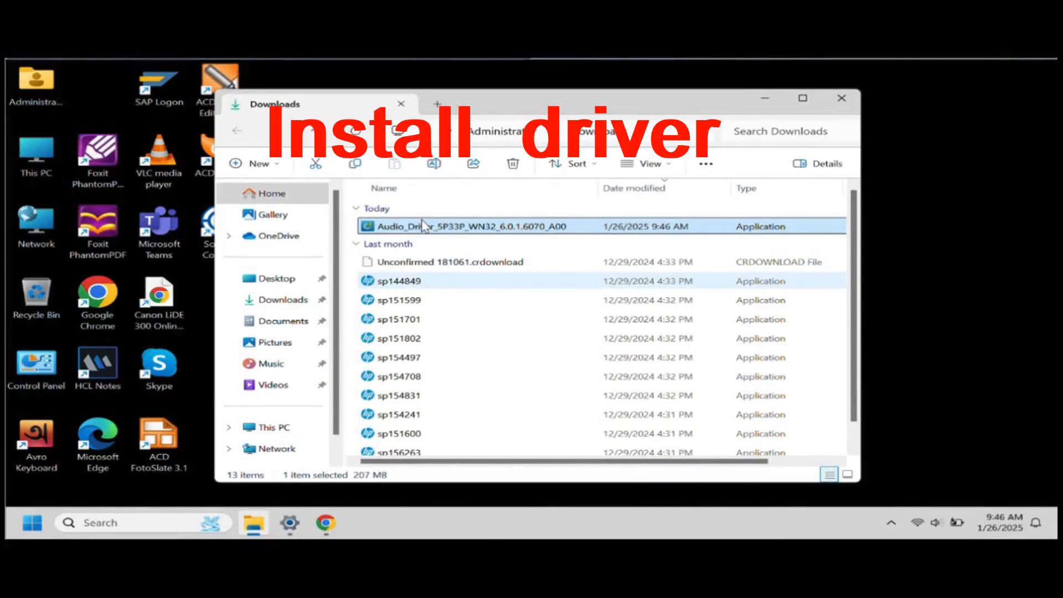
pyautogui.doubleClick(424, 224)
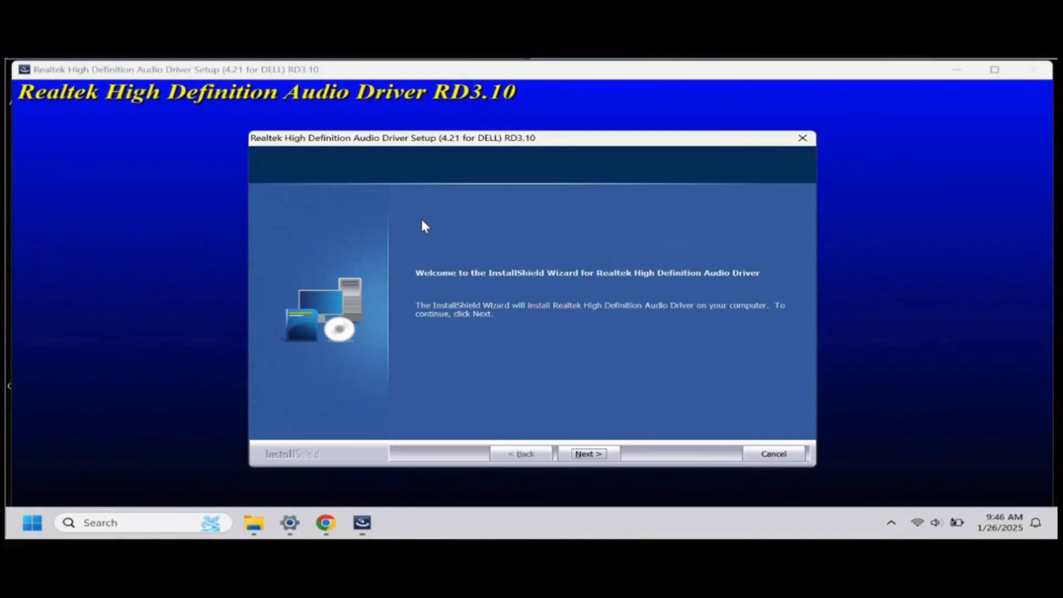
# Step: Proceed through the Realtek setup wizard to remove the current audio driver, and restart the computer immediately
pyautogui.press('Return')
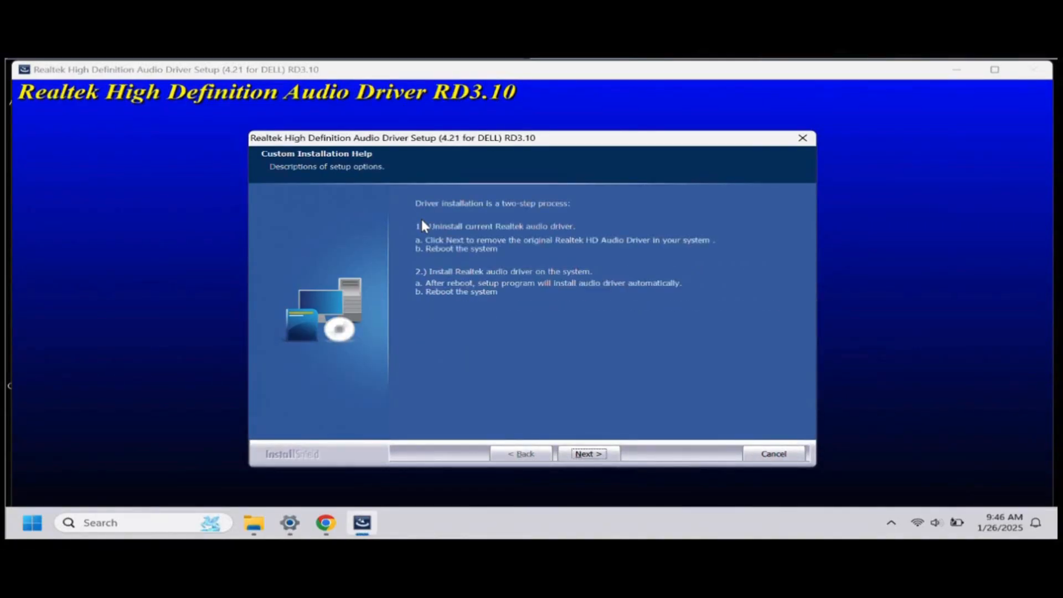
pyautogui.press('Return')
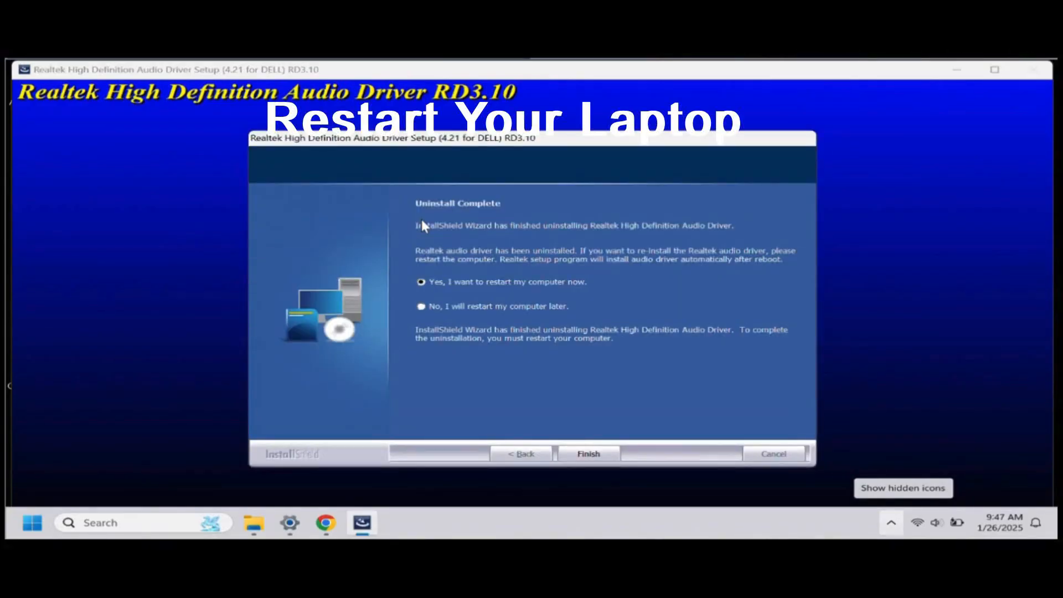
pyautogui.press('Return')
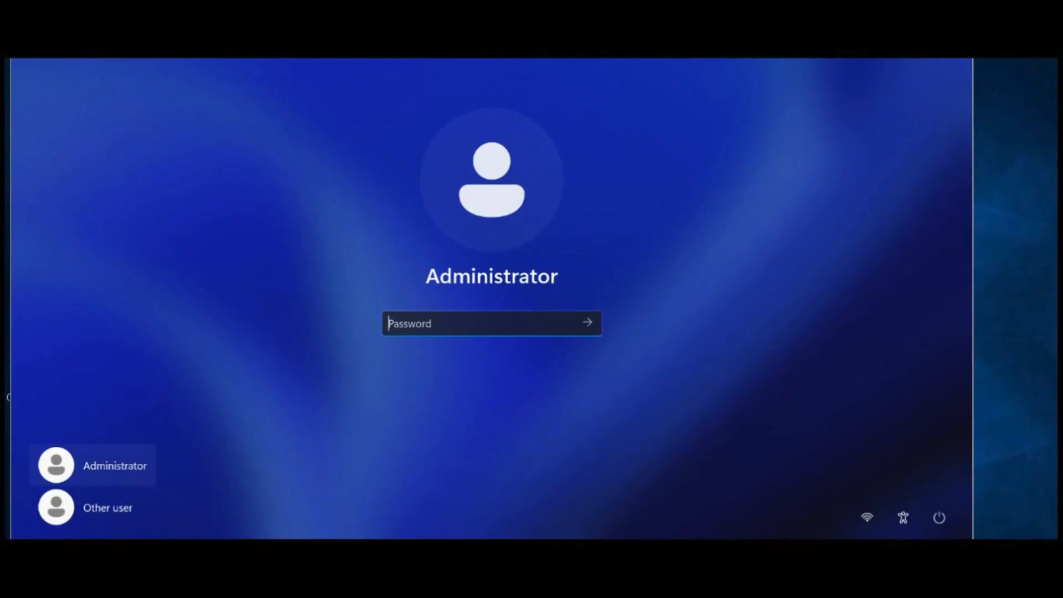
# Step: Enter the account password to sign in to Windows and dismiss the Realtek installer's dialog
pyautogui.write('•')
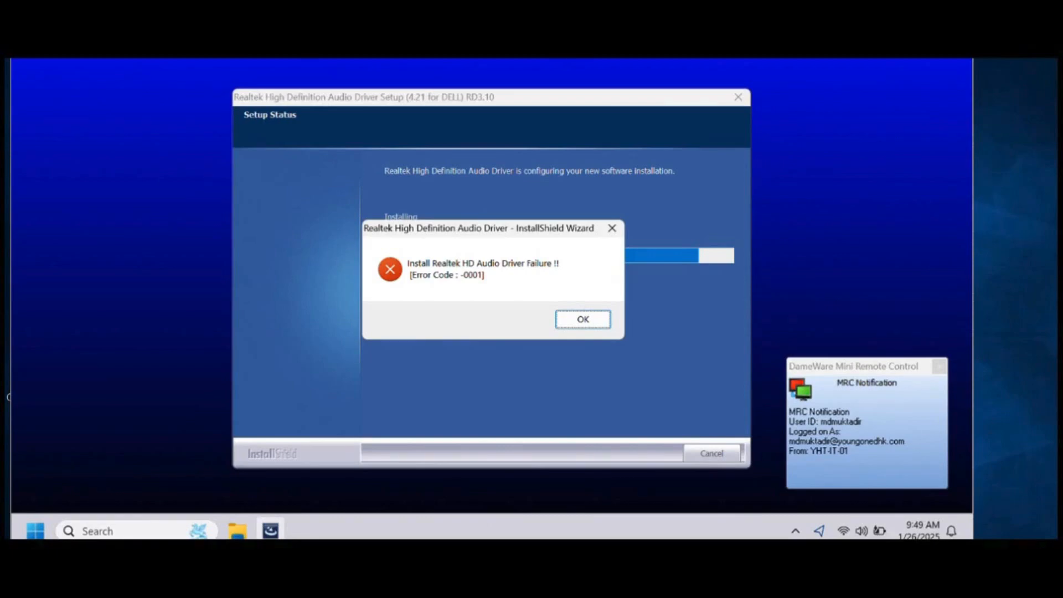
pyautogui.press('Return')
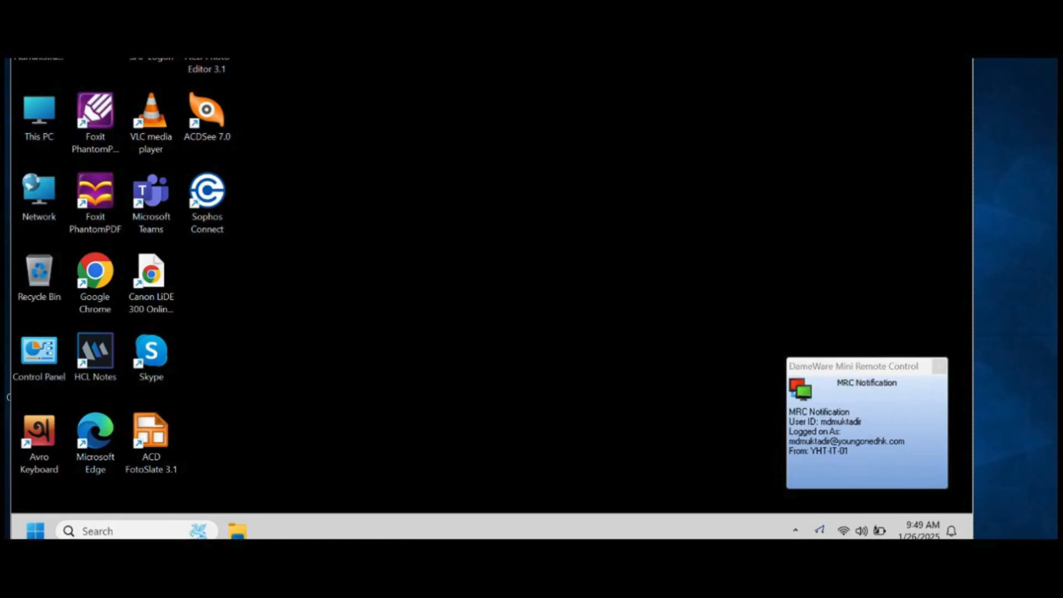
# Step: Check the volume control in Windows quick settings, and open a video from the YouTube home feed in Chrome to test the sound
pyautogui.press('super+a')
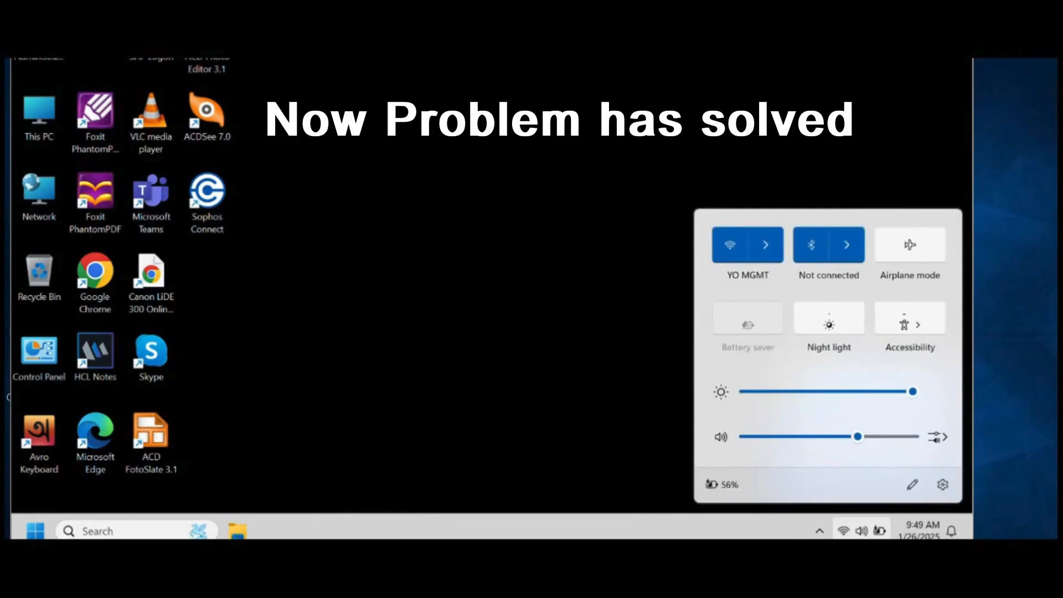
pyautogui.press('Escape')
pyautogui.doubleClick(94, 271)
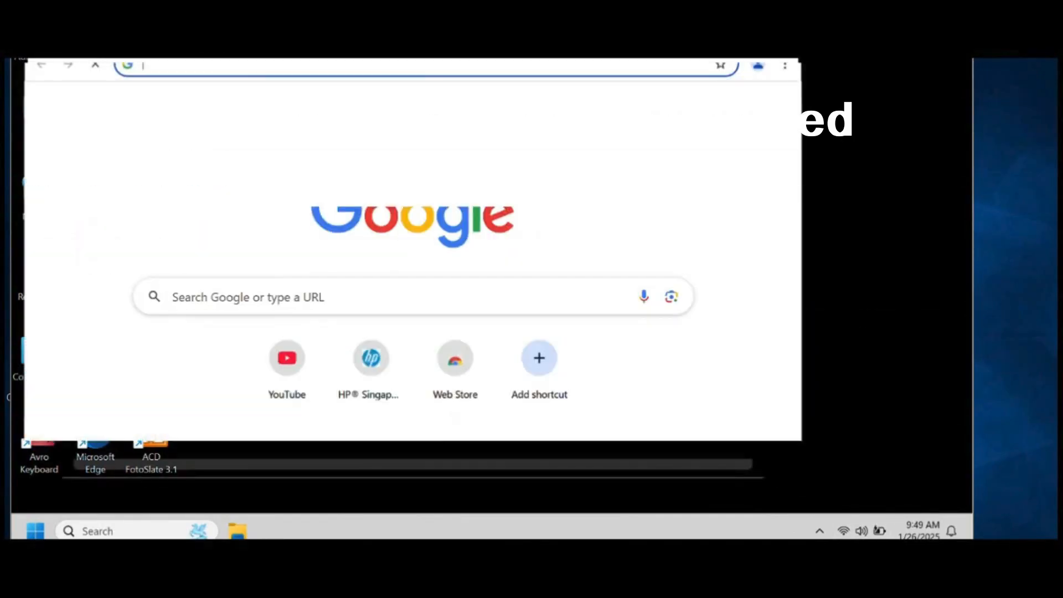
pyautogui.click(287, 360)
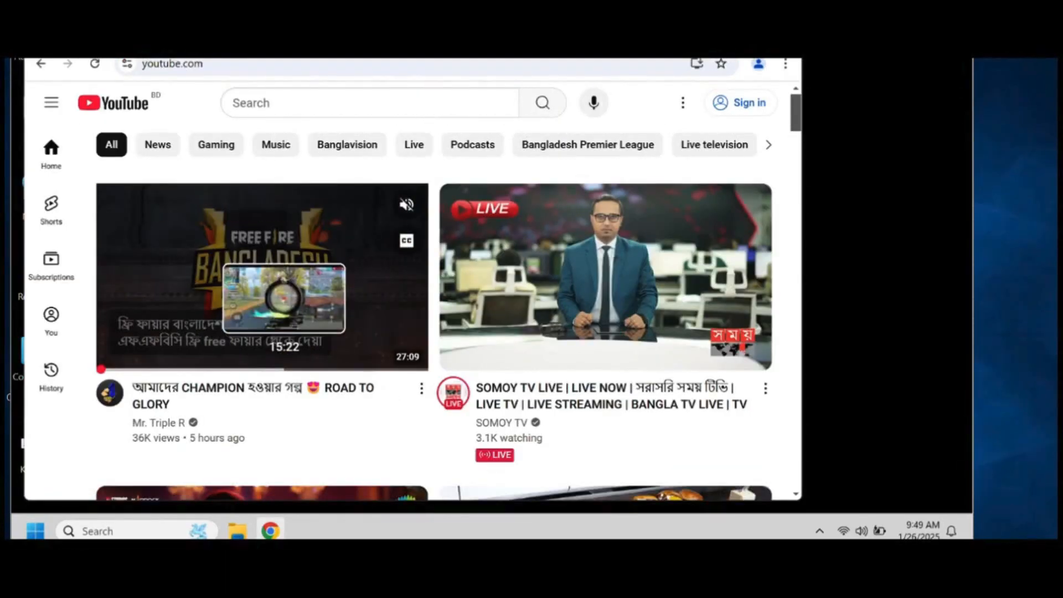
pyautogui.scroll(-4, 435, 332)
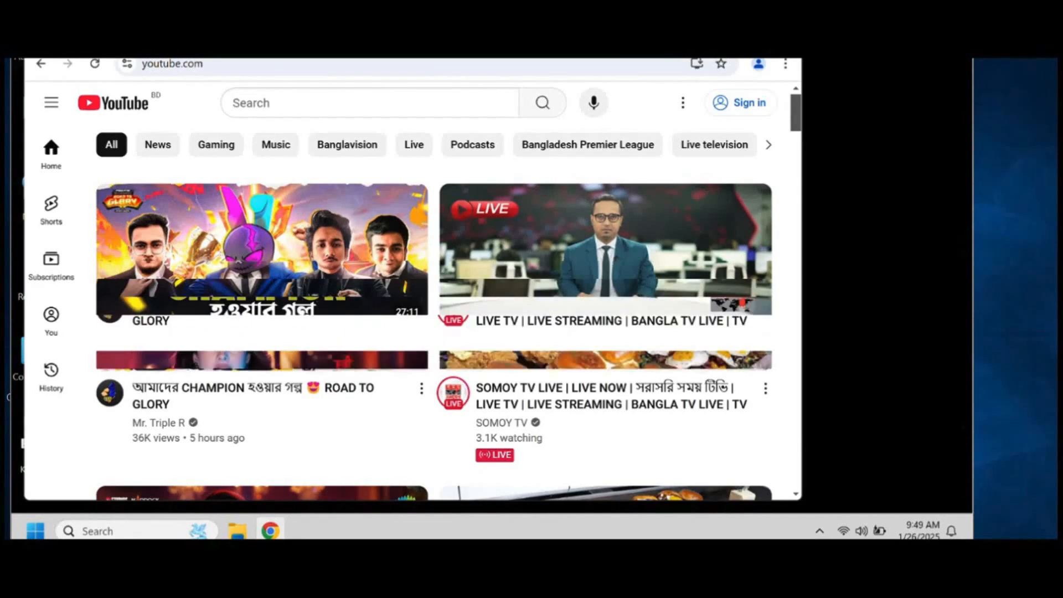
pyautogui.scroll(-5, 435, 332)
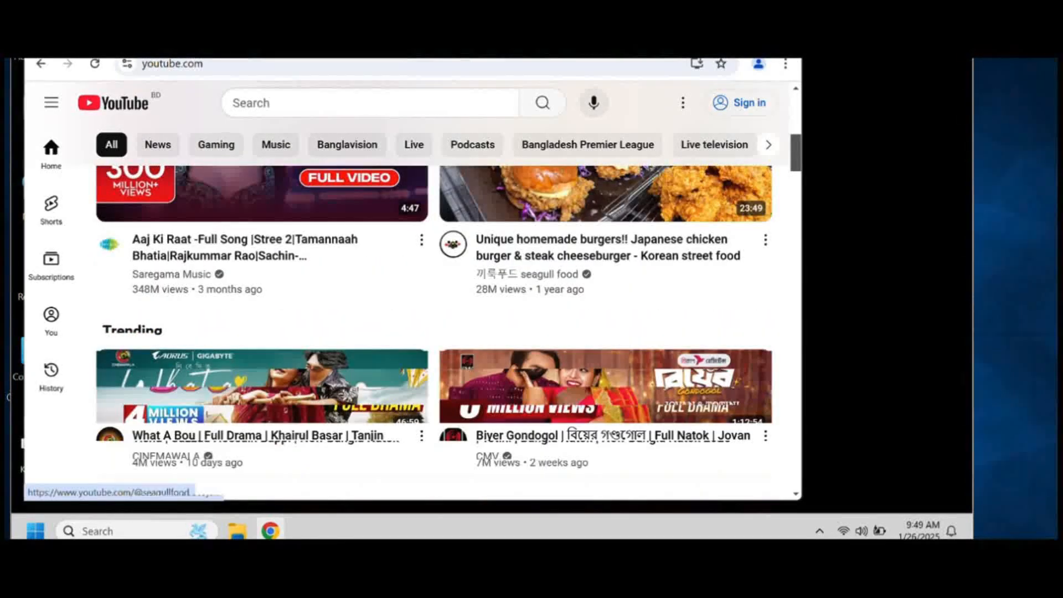
pyautogui.scroll(-2, 435, 332)
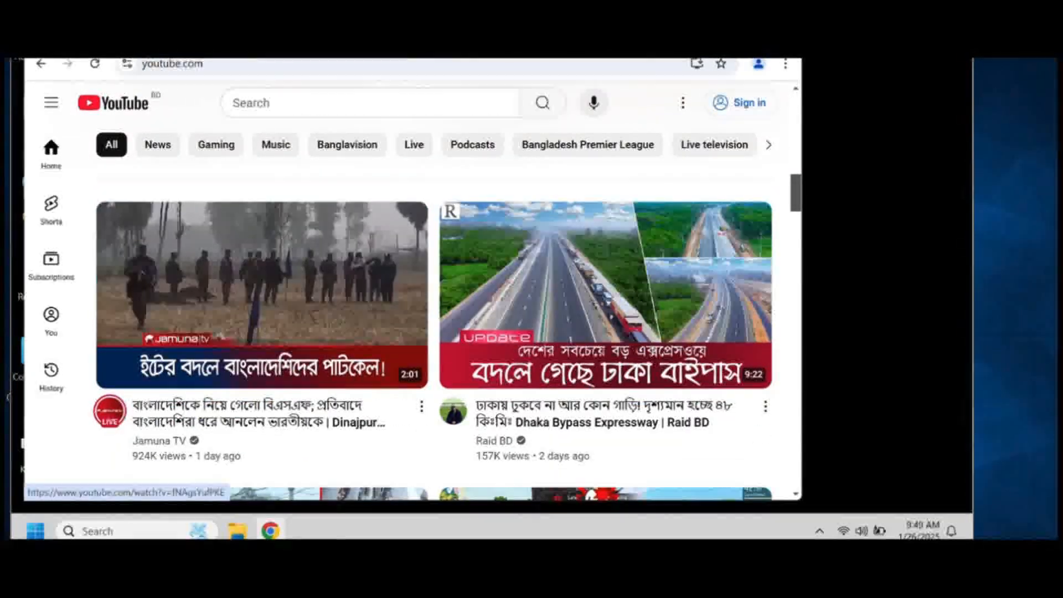
pyautogui.click(605, 296)
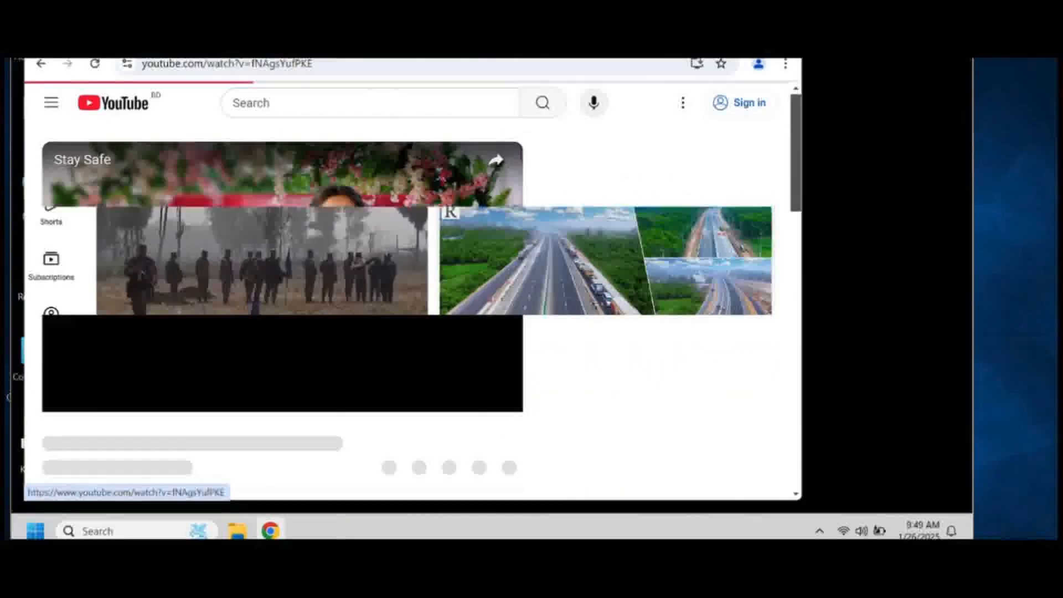